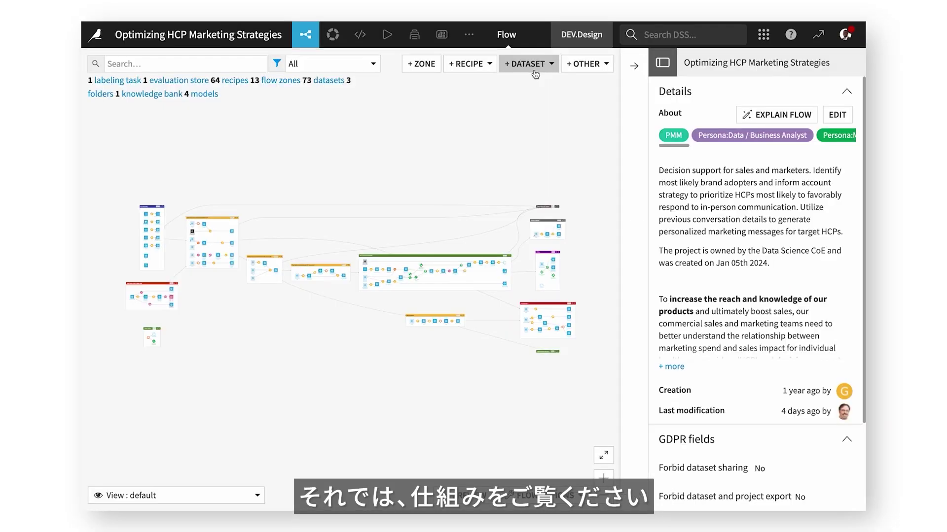
Browse the data source connectors available for importing a new dataset
click(529, 64)
mouse_move(492, 179)
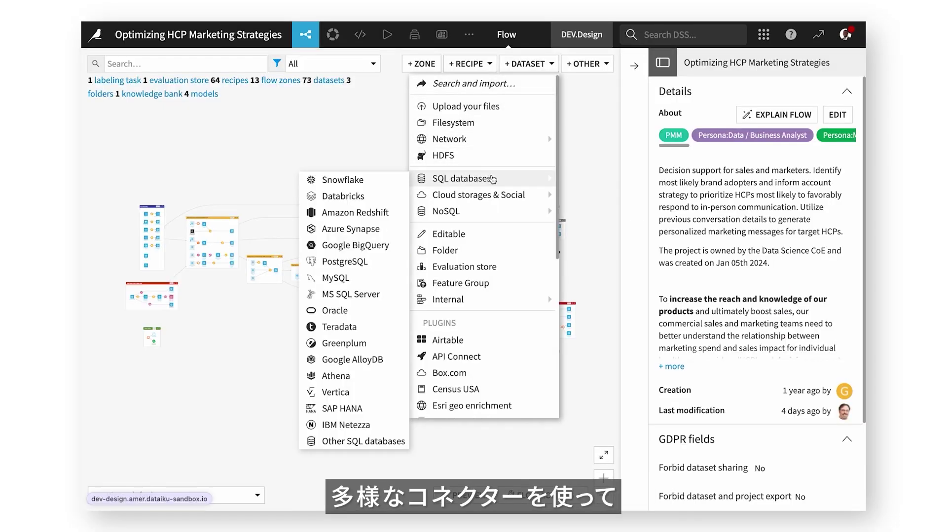
mouse_move(491, 198)
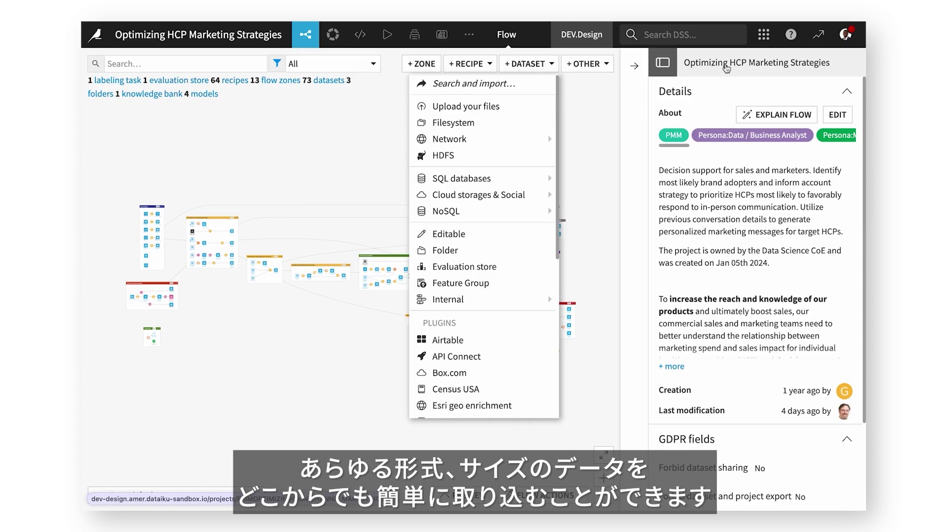
Go to the Data Catalog and open the account_tenure column's statistics and correlation matrix
click(764, 34)
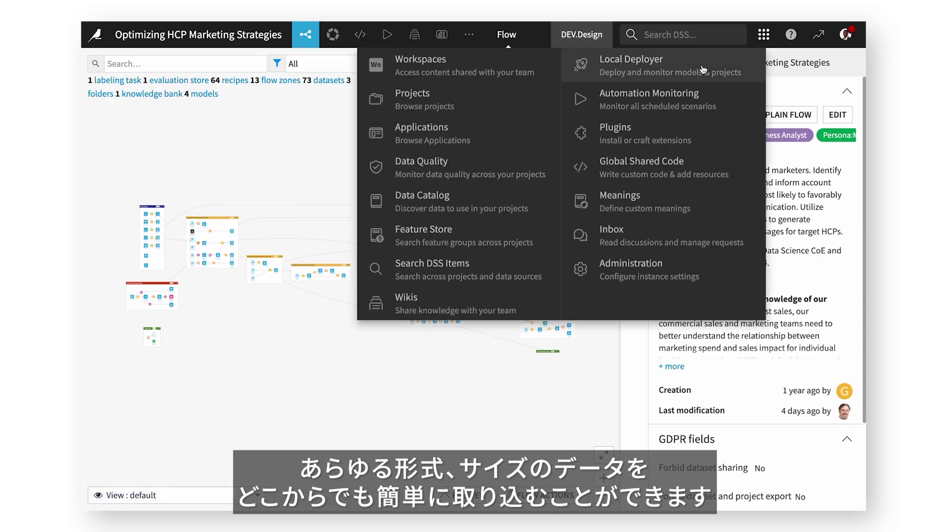
click(461, 199)
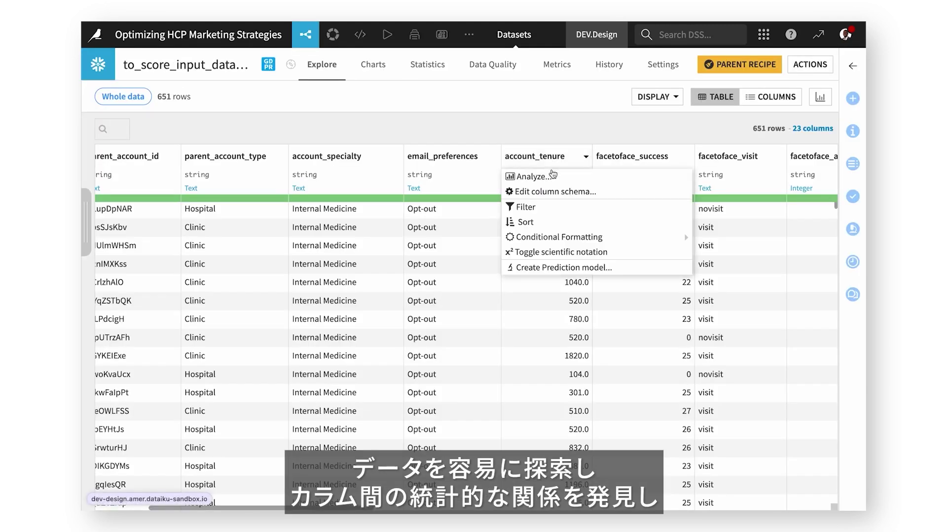
click(553, 176)
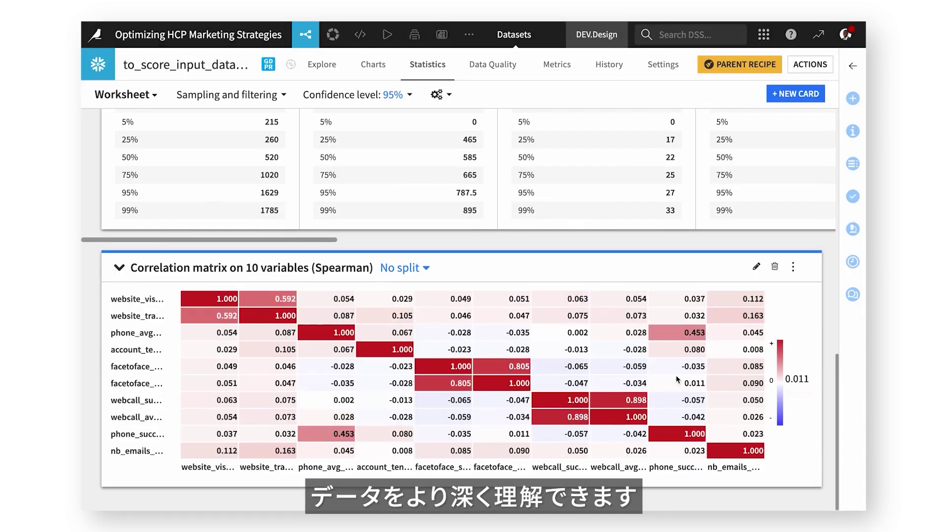
mouse_move(637, 353)
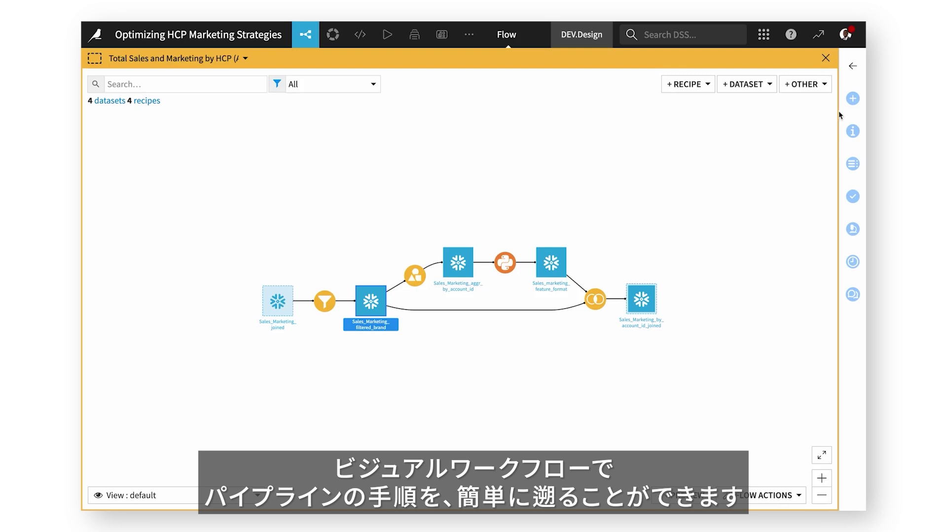
Open the Group recipe settings for Sales_Marketing_filtered_brand
click(852, 98)
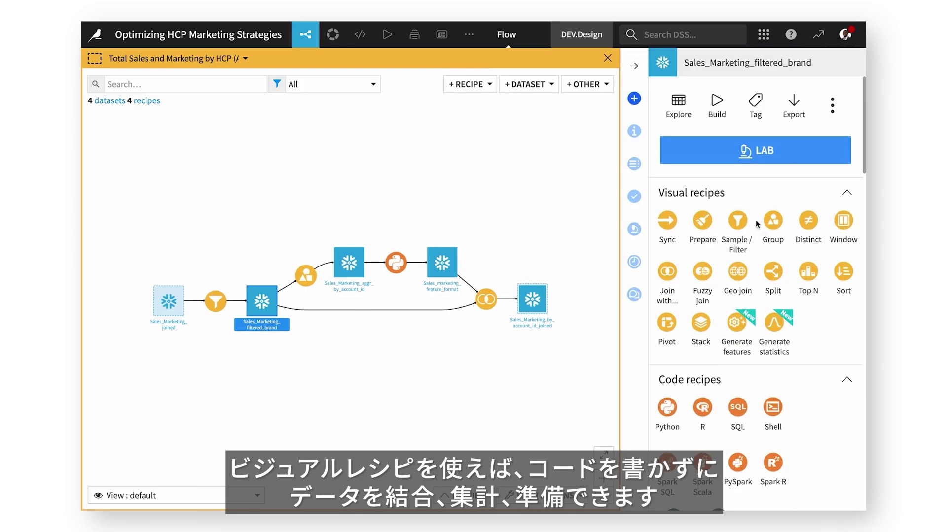
double_click(312, 277)
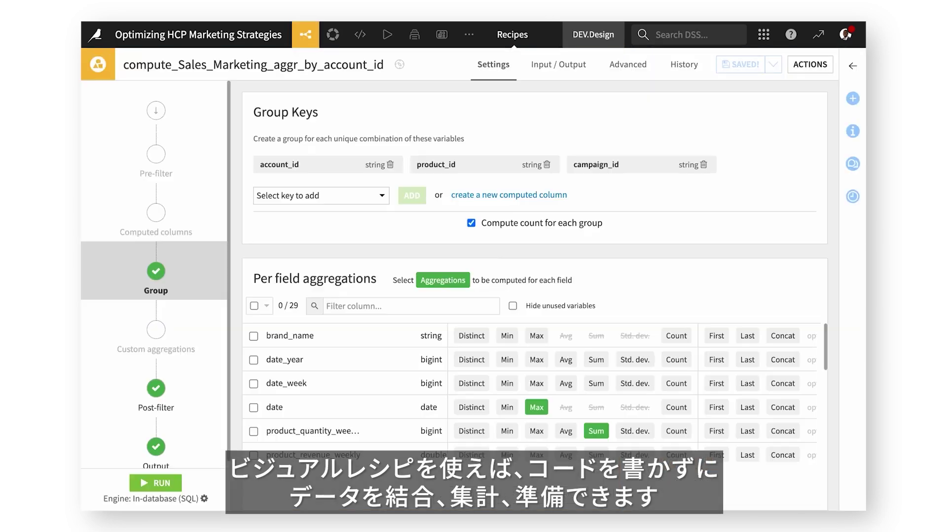
scroll(326, 370, down, 2)
scroll(325, 369, down, 1)
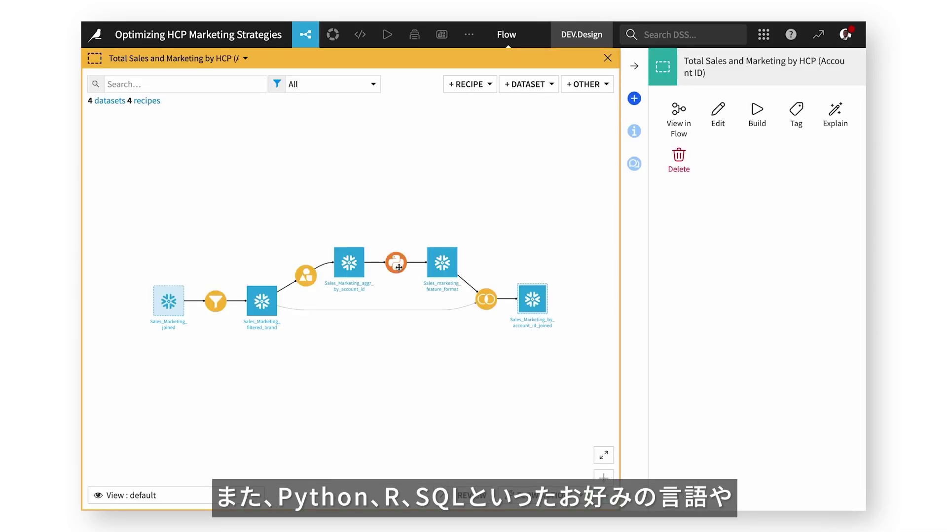
Open the Python recipe's code in Code Studio
double_click(392, 262)
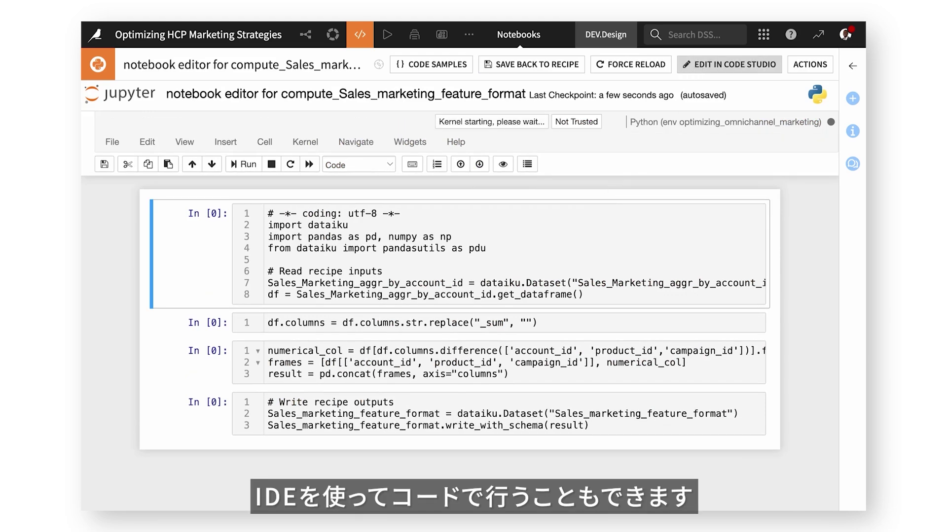
click(730, 64)
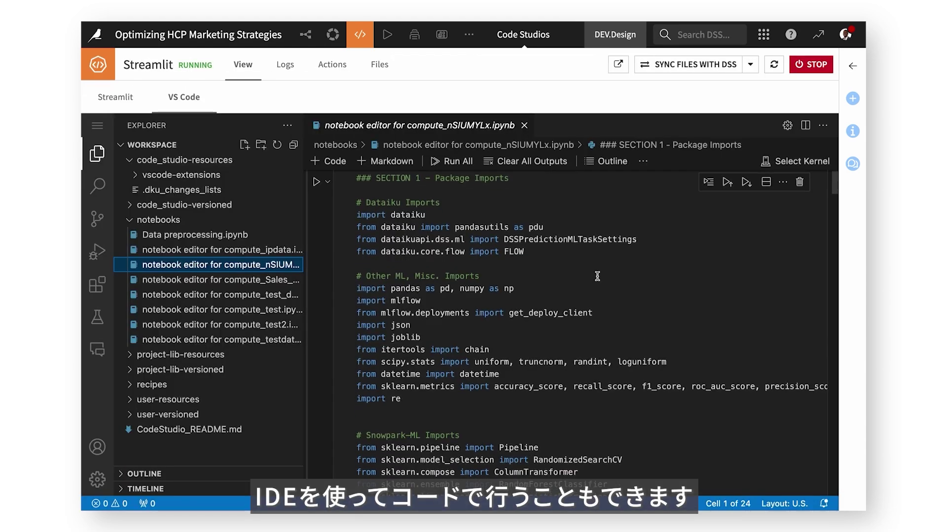
scroll(597, 276, down, 2)
scroll(597, 277, down, 6)
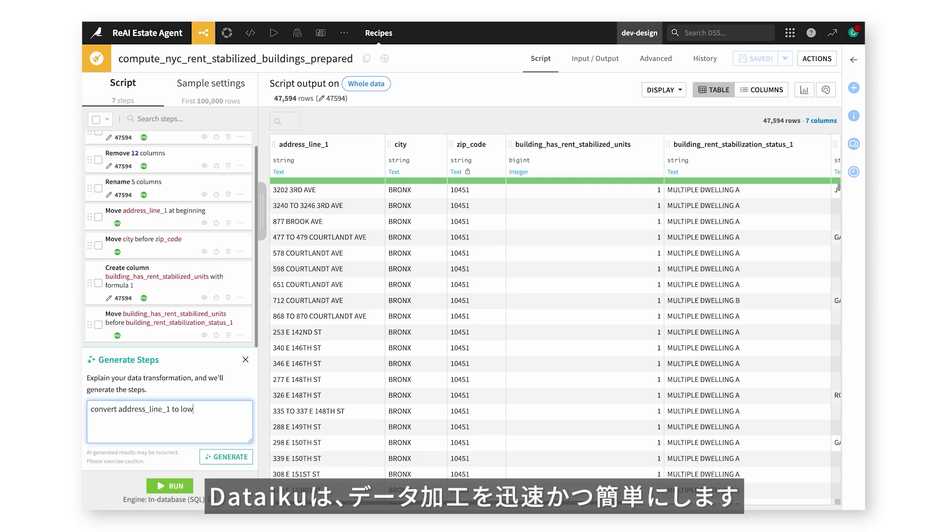
Generate a step converting address_line_1 to lower case, then review the Sales Overview dashboard
text(er case)
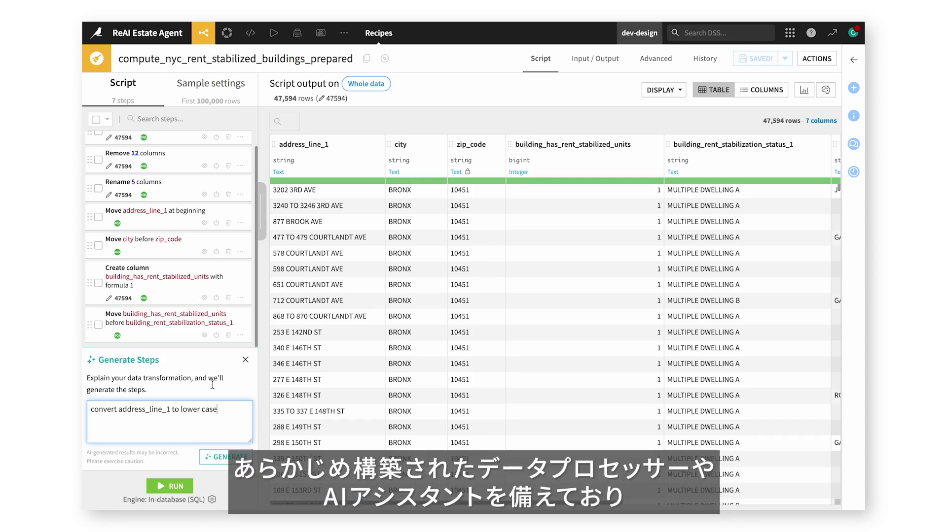
click(227, 462)
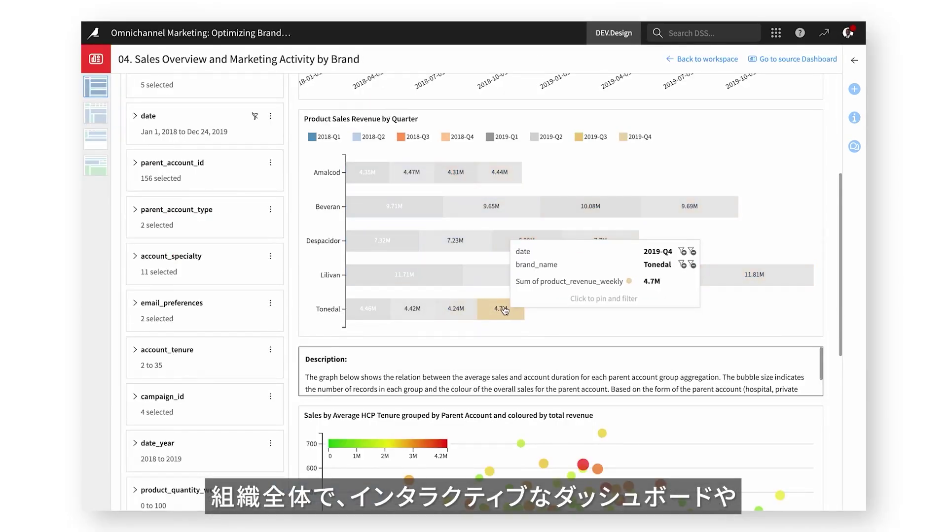
mouse_move(454, 276)
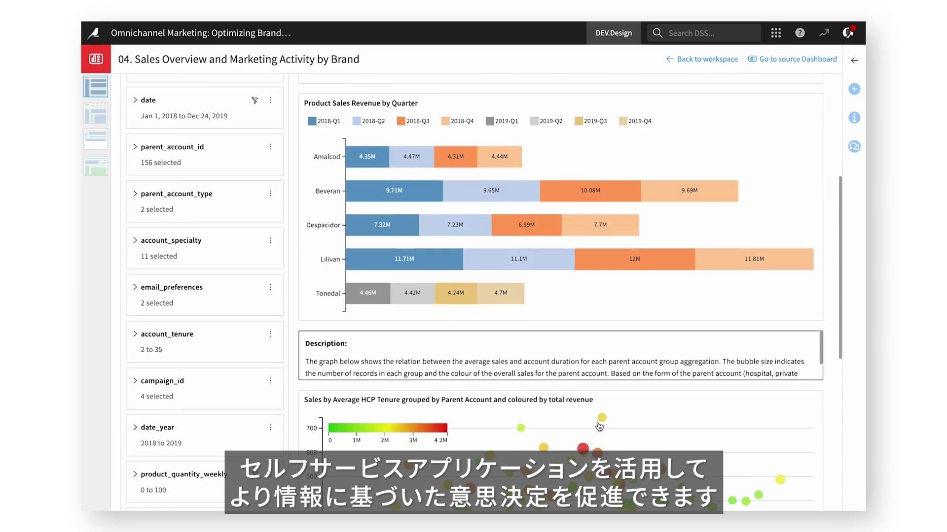
scroll(600, 415, down, 3)
mouse_move(586, 325)
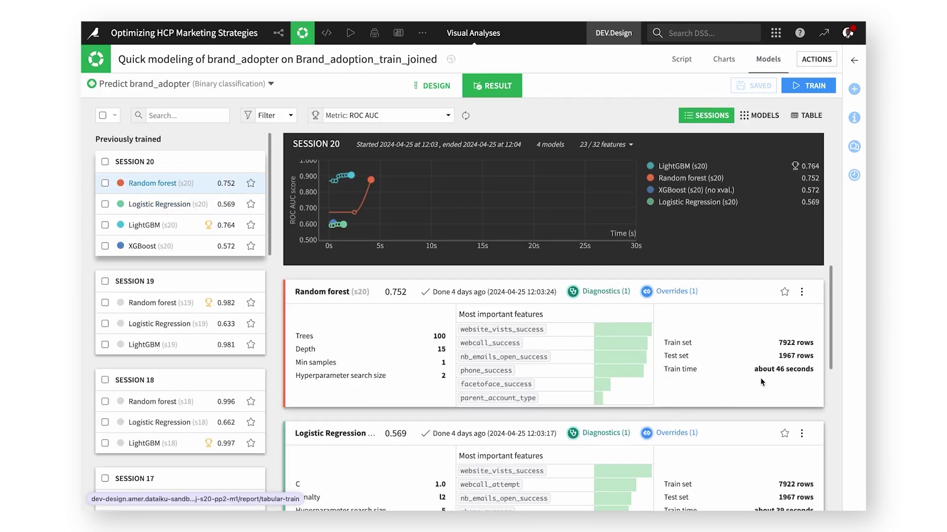
Open the LightGBM (s20) model report and view its feature importance
drag(831, 336, 830, 445)
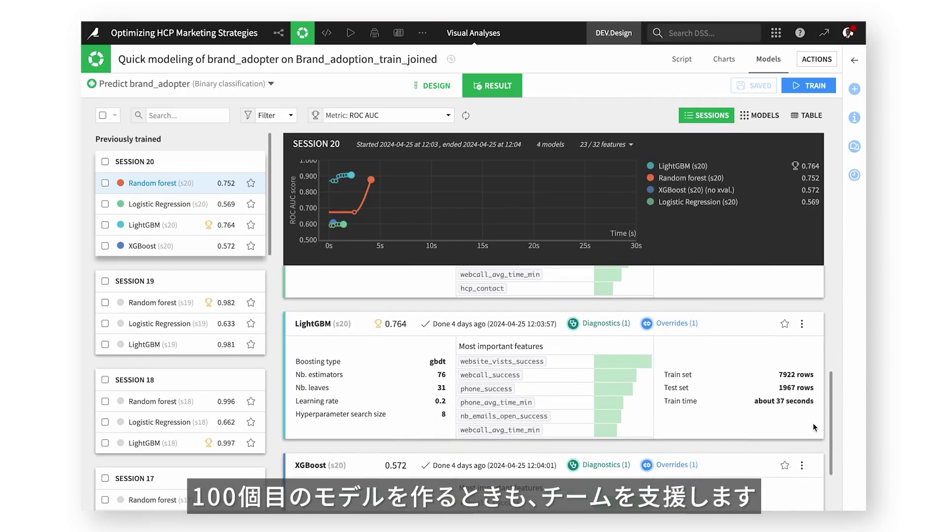
click(308, 328)
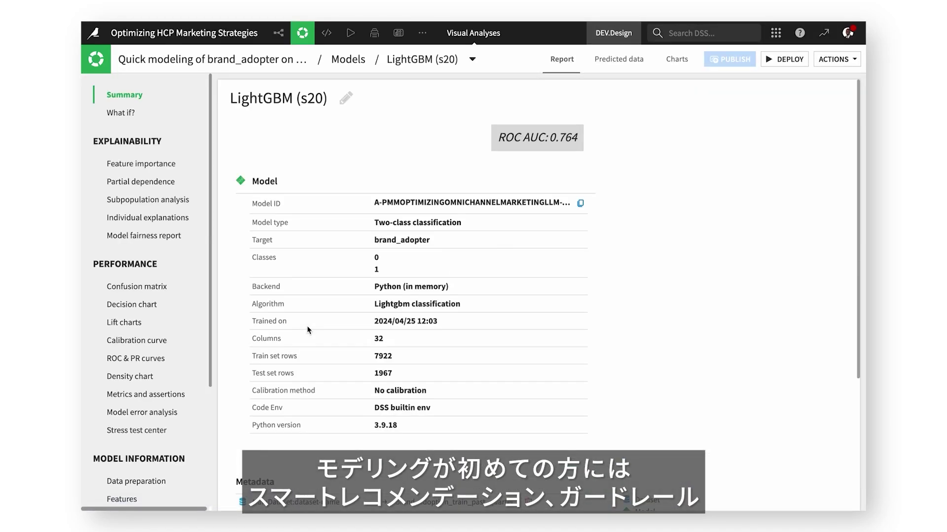
click(156, 166)
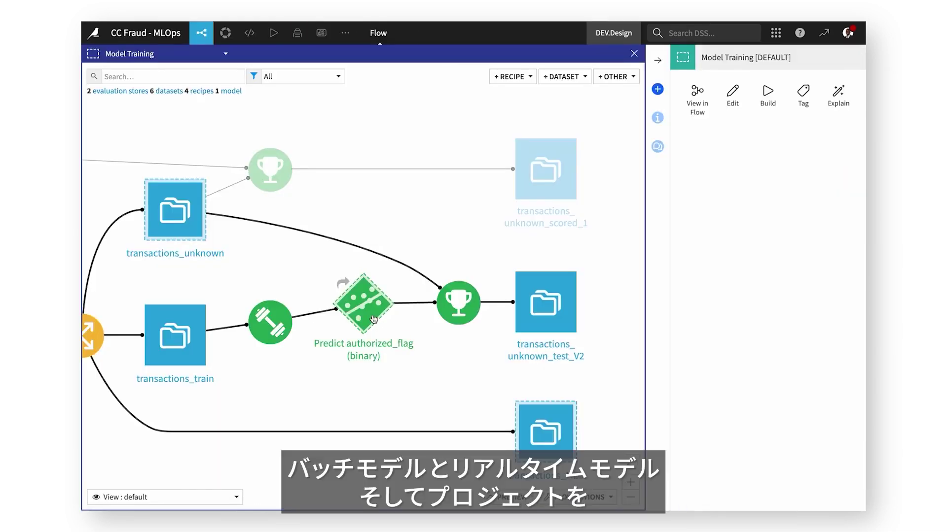
Start creating a scoring API from the Predict authorized_flag model
click(382, 312)
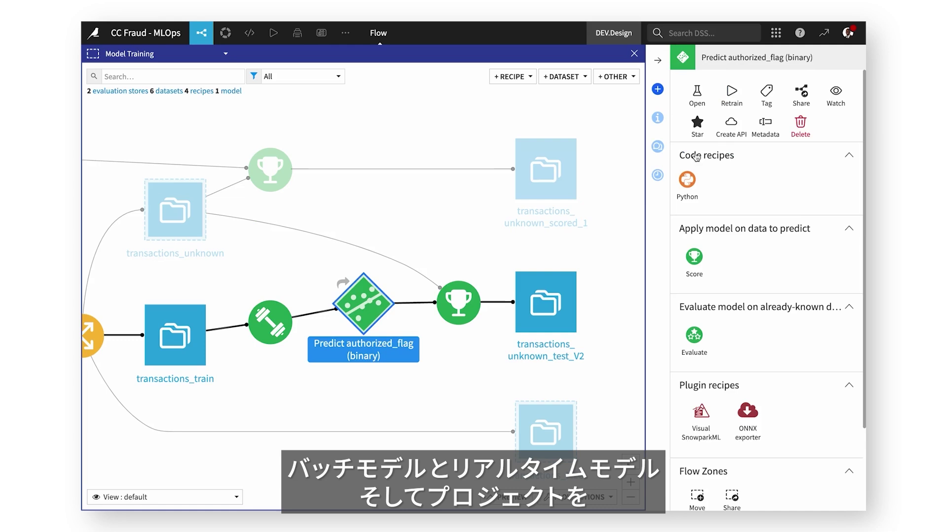
click(731, 125)
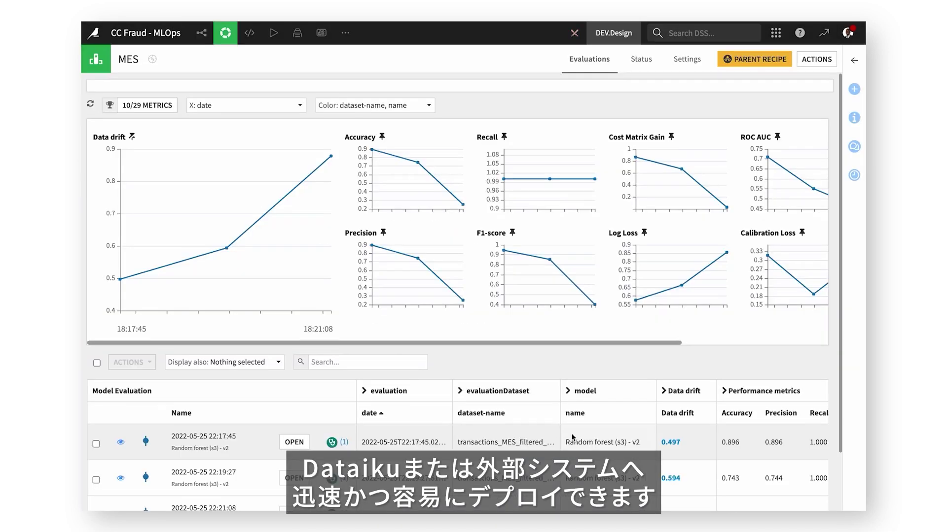
scroll(572, 437, down, 3)
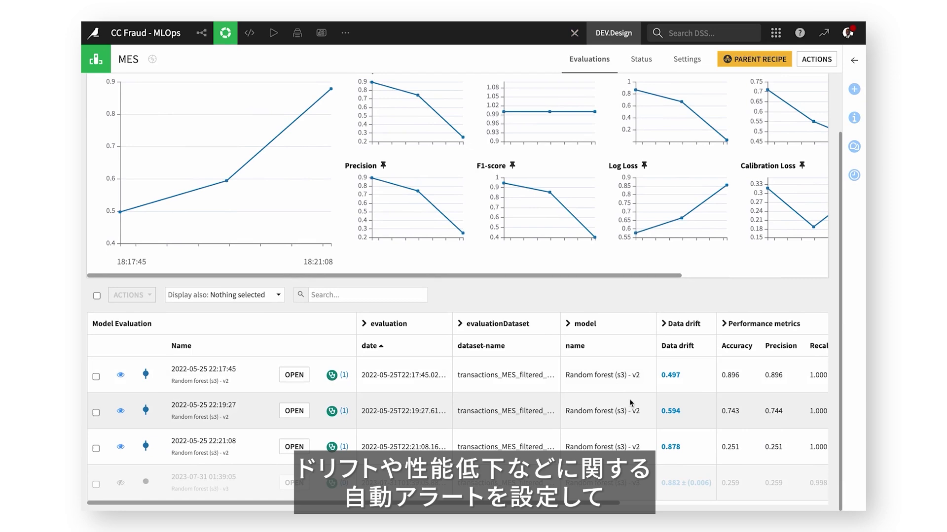
Inspect the 0.497 MES data drift, then the retraining scenario's Verify rules step
click(666, 375)
scroll(568, 327, down, 5)
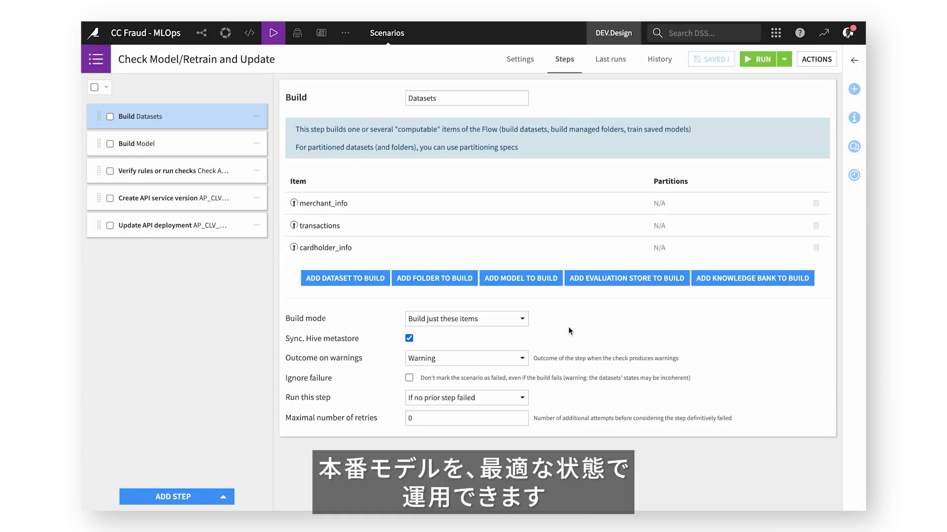
click(196, 177)
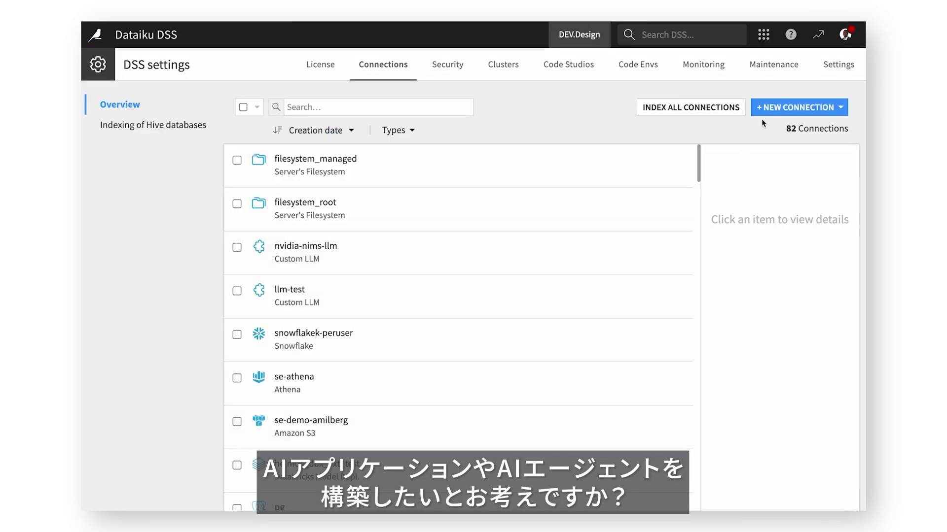
Create an Azure OpenAI connection with toxicity detection enabled on queries
click(775, 104)
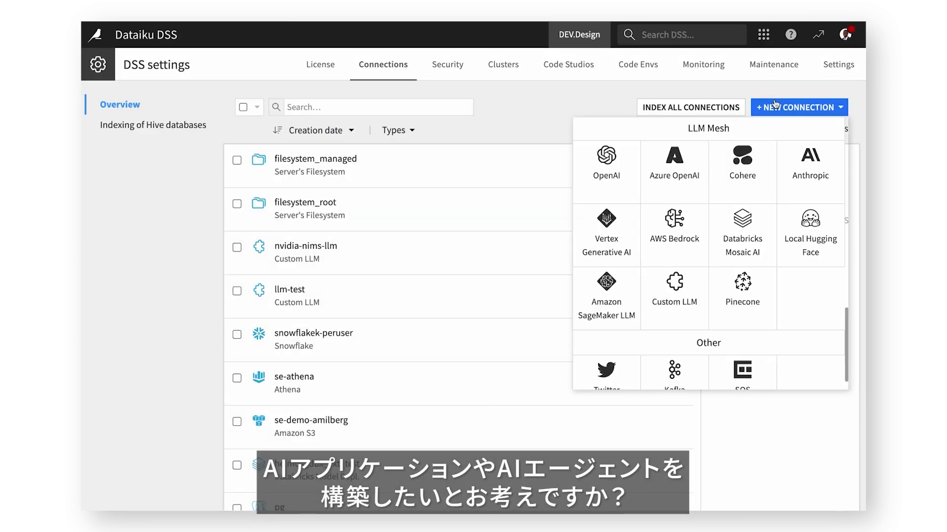
click(680, 174)
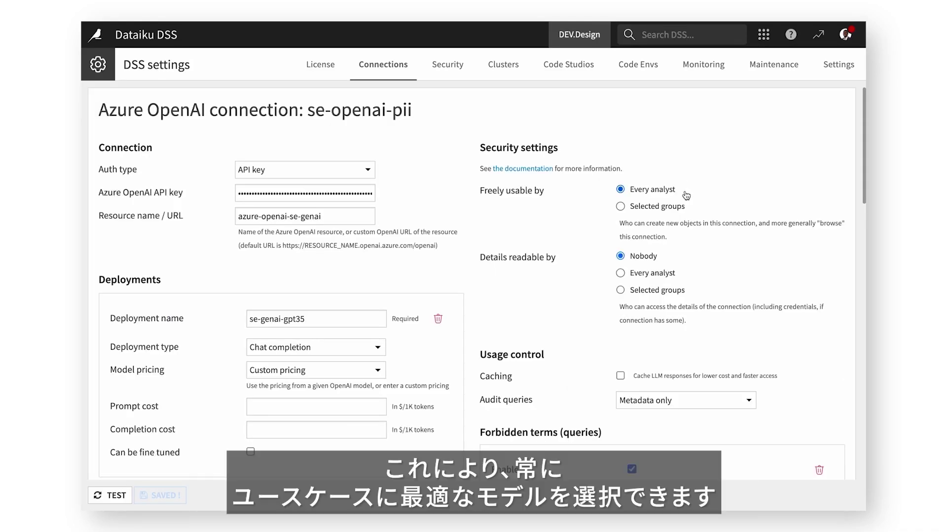
scroll(701, 239, down, 5)
scroll(701, 240, down, 1)
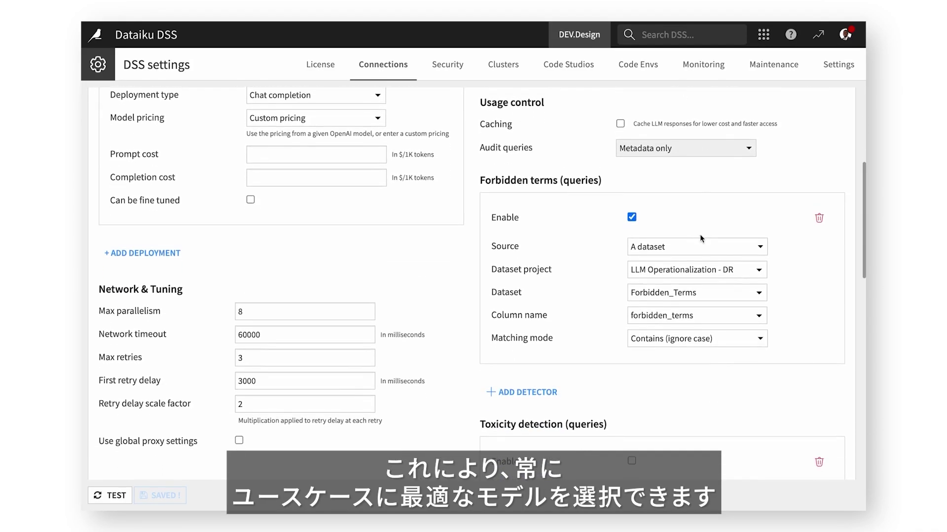
scroll(740, 296, down, 4)
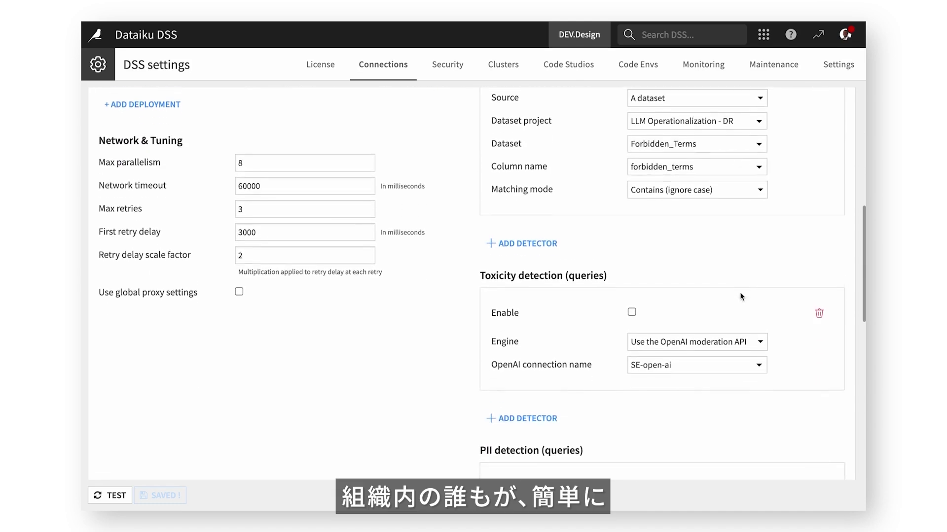
click(632, 301)
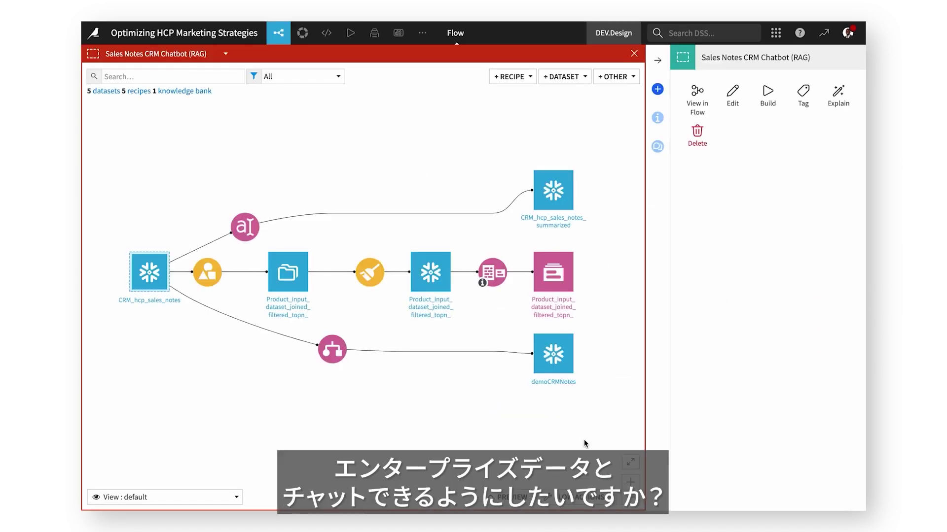
click(552, 271)
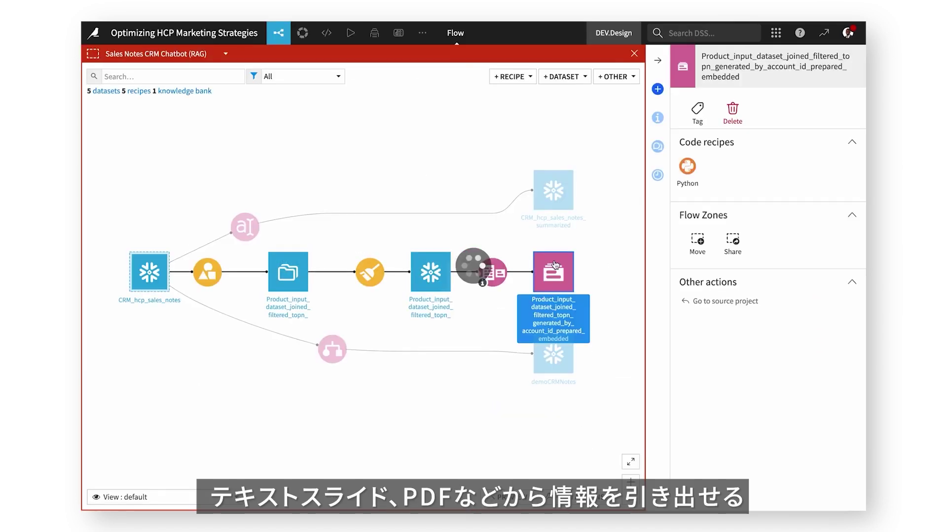
Ask the Sales Notes Q&A Chatbot for feedback on Lilivan and show its source notes
click(328, 35)
click(331, 69)
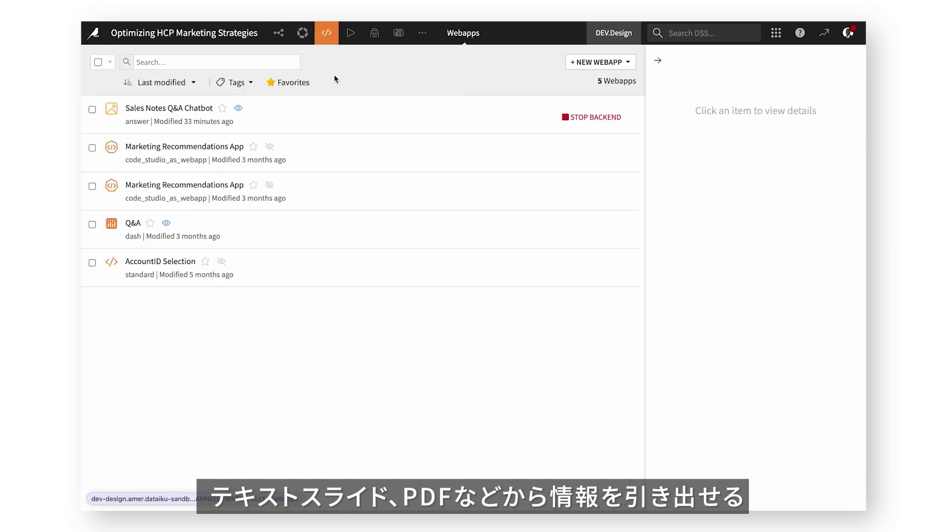
click(186, 113)
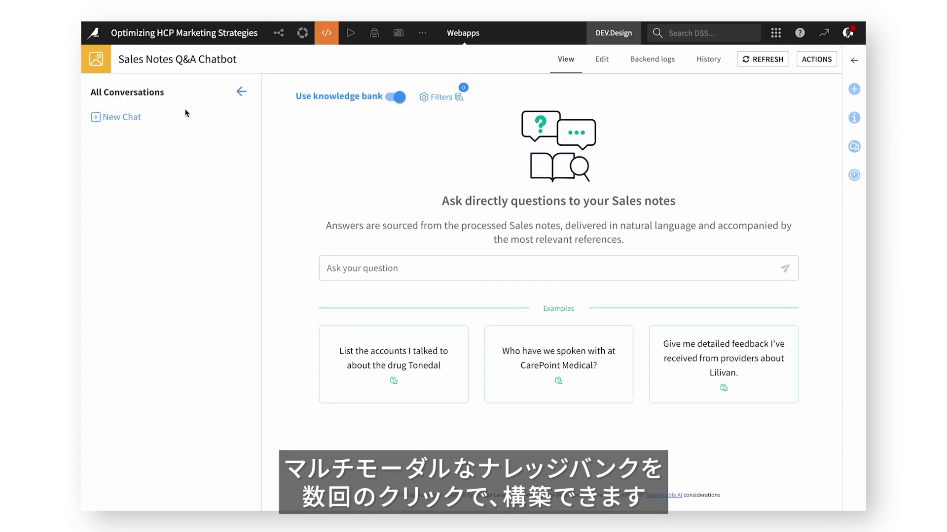
click(696, 344)
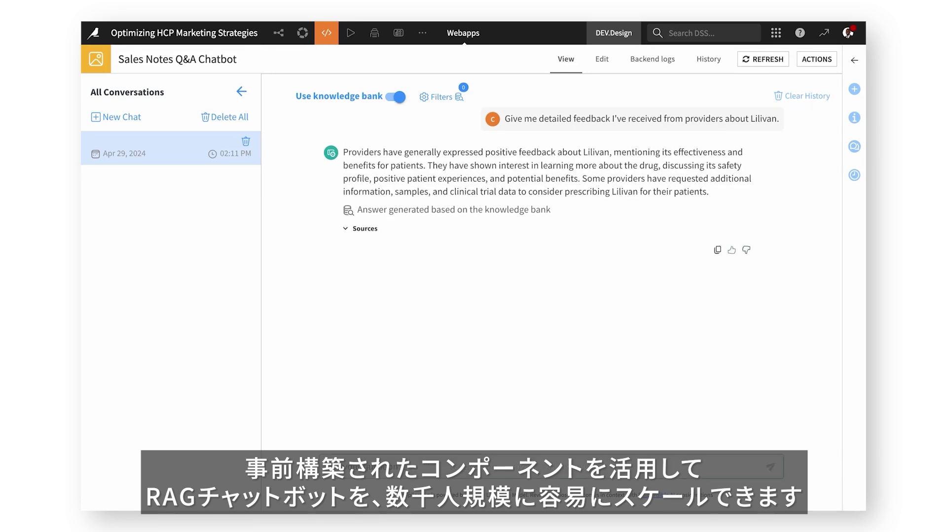
click(362, 232)
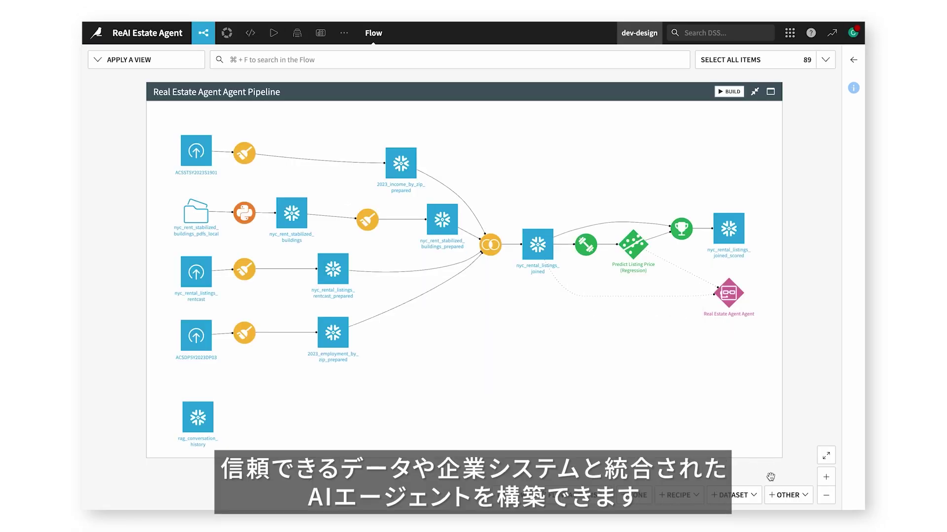
Browse Generative AI agents, keep GPT-4o as the agent's LLM, and scroll the Closing Agent code
click(787, 495)
mouse_move(755, 452)
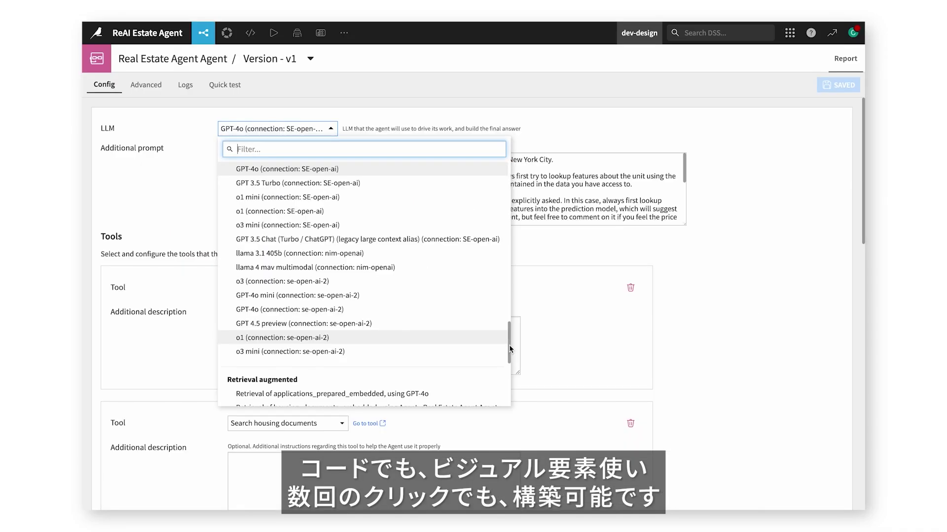
scroll(507, 337, up, 5)
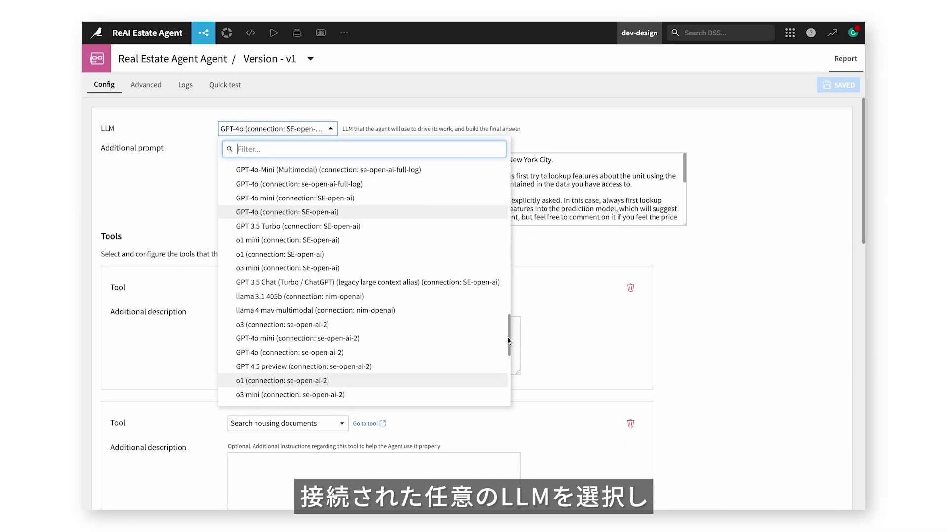
drag(510, 319, 517, 254)
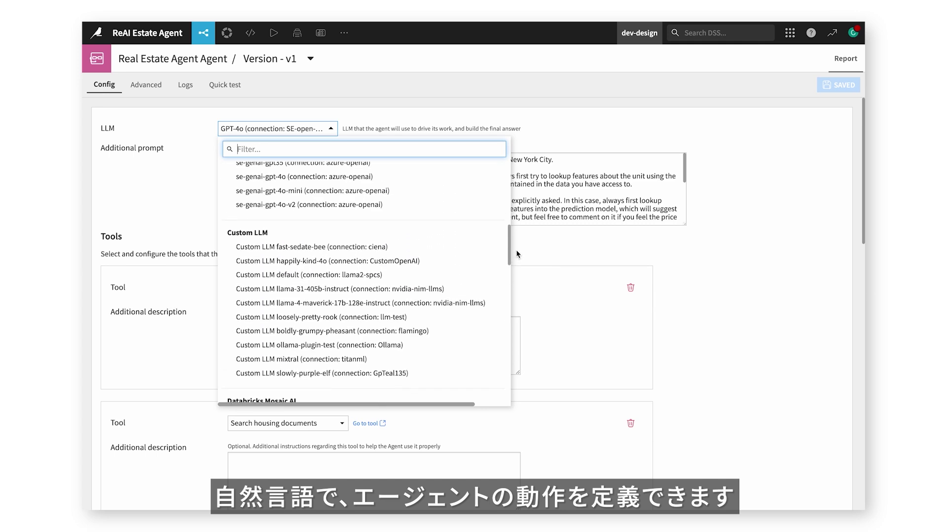
click(579, 236)
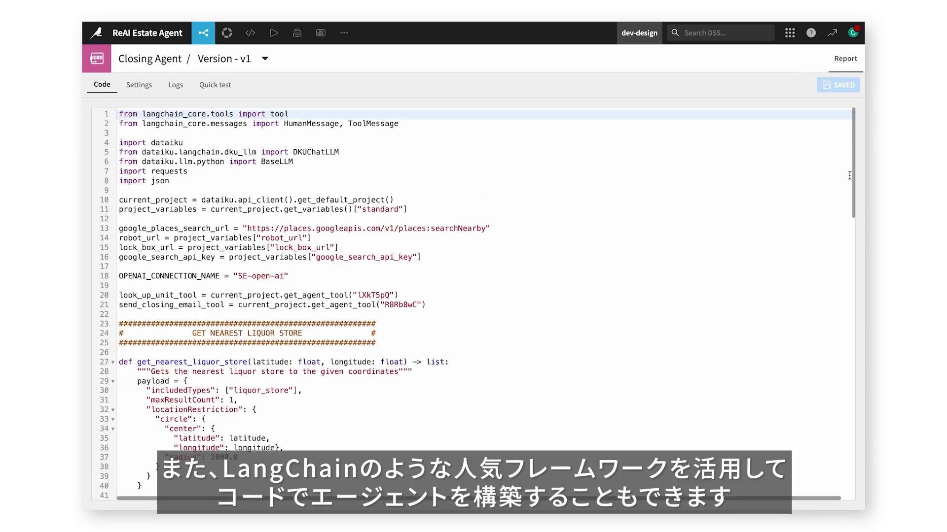
drag(854, 175, 853, 345)
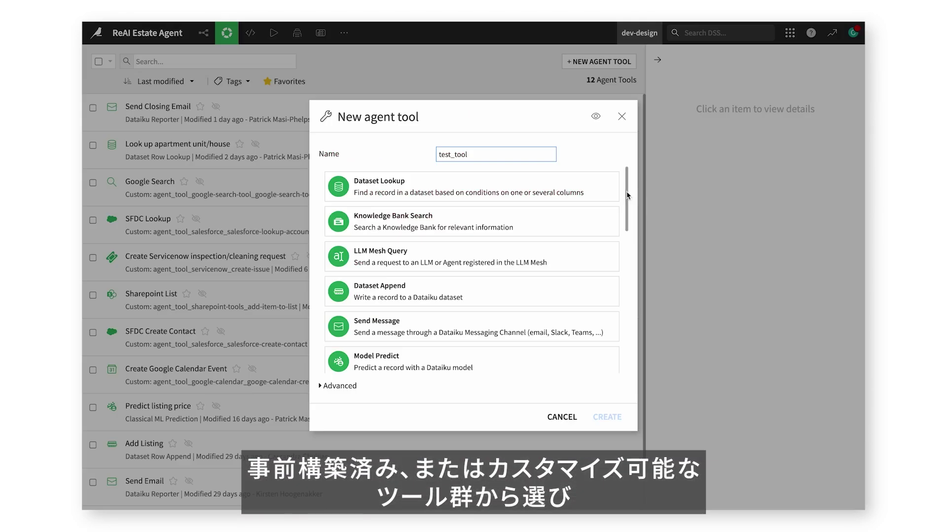
drag(627, 195, 638, 333)
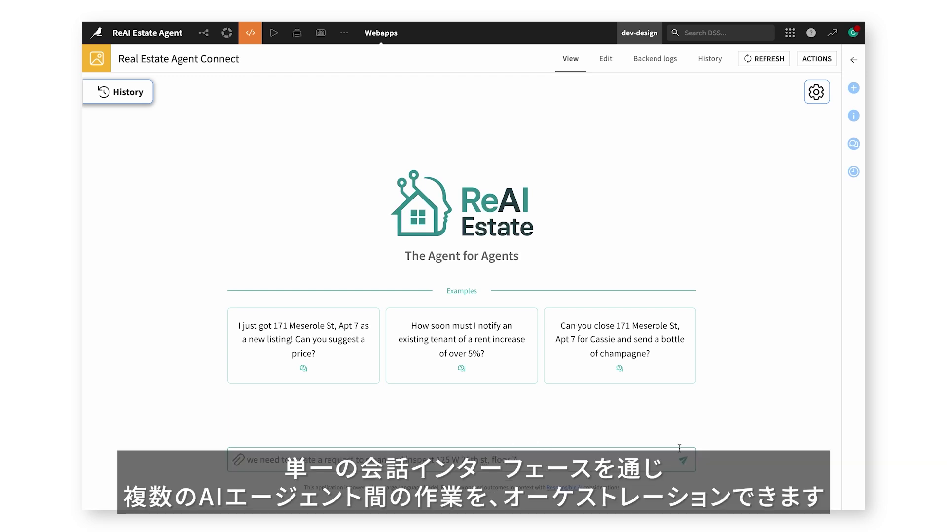
Submit the request to clean and inspect the apartment floor to the Real Estate Agent
click(683, 461)
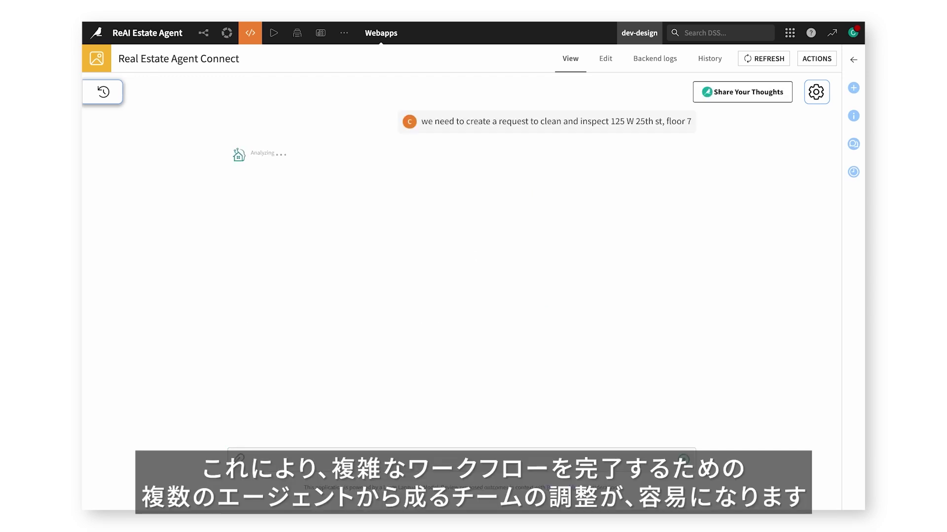